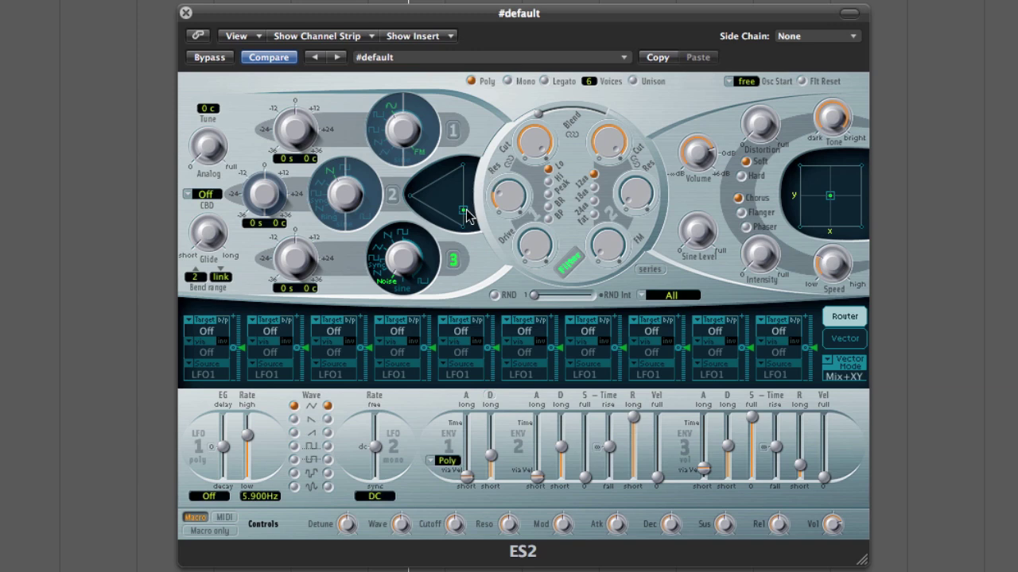
- Turn Filter 1 cutoff down to about 0.16 and nudge the oscillator mix point slightly down
{"action": "left_click_drag", "start_coordinate": [469, 227], "coordinate": [479, 239]}
{"action": "left_click_drag", "start_coordinate": [540, 141], "coordinate": [529, 32]}
{"action": "left_click", "coordinate": [517, 204]}
{"action": "left_click_drag", "start_coordinate": [548, 219], "coordinate": [530, 275]}
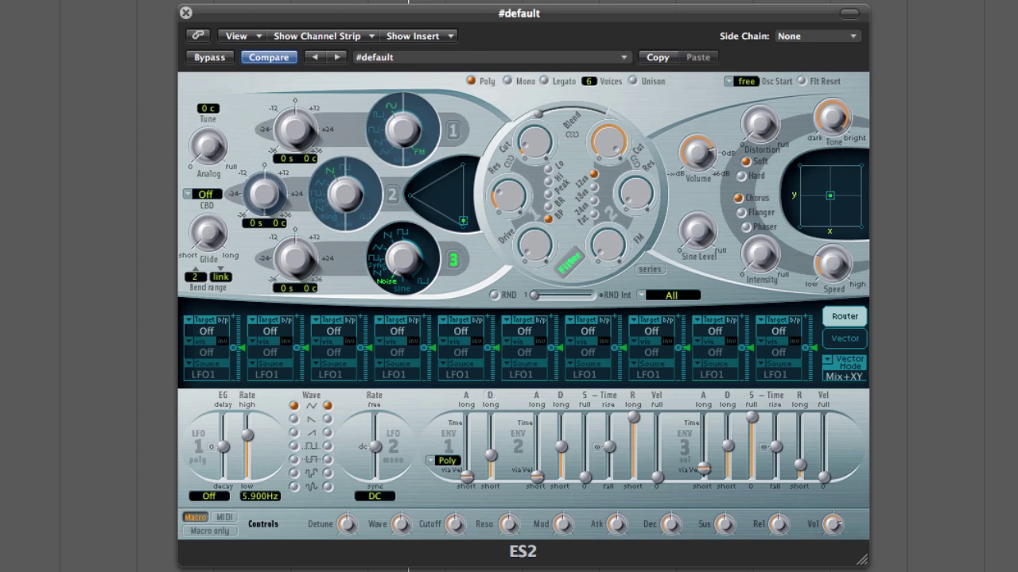
- Route ModWhl to Cutoff 1 in router slot 1 with intensity about 0.58
{"action": "left_click", "coordinate": [208, 334]}
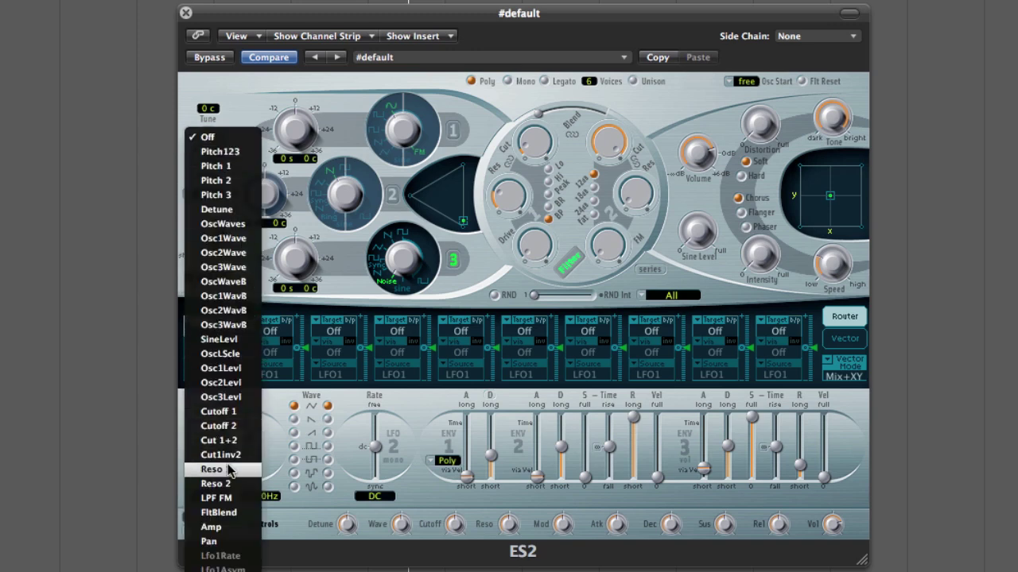
{"action": "left_click", "coordinate": [226, 413]}
{"action": "left_click", "coordinate": [205, 363]}
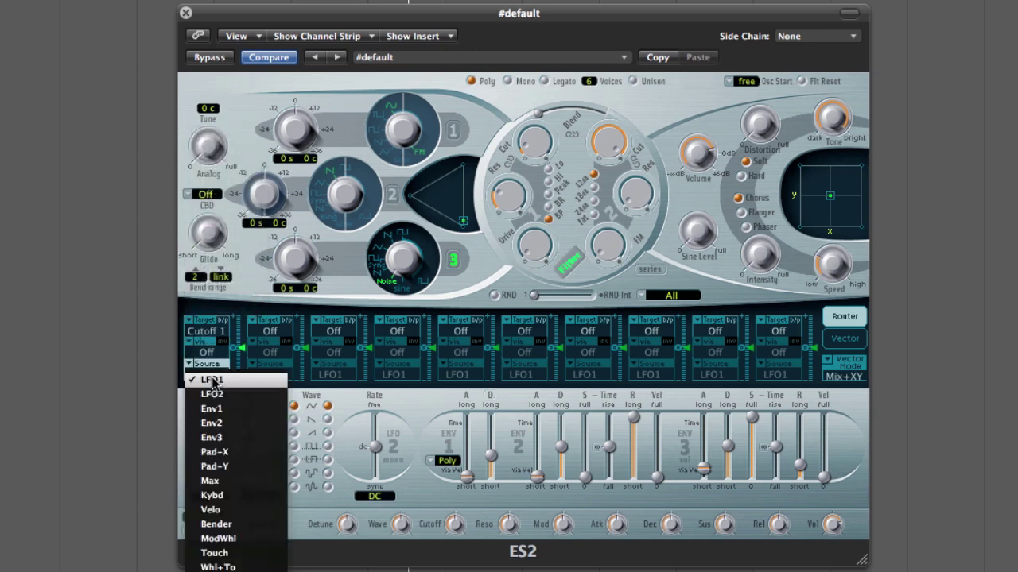
{"action": "left_click", "coordinate": [216, 538]}
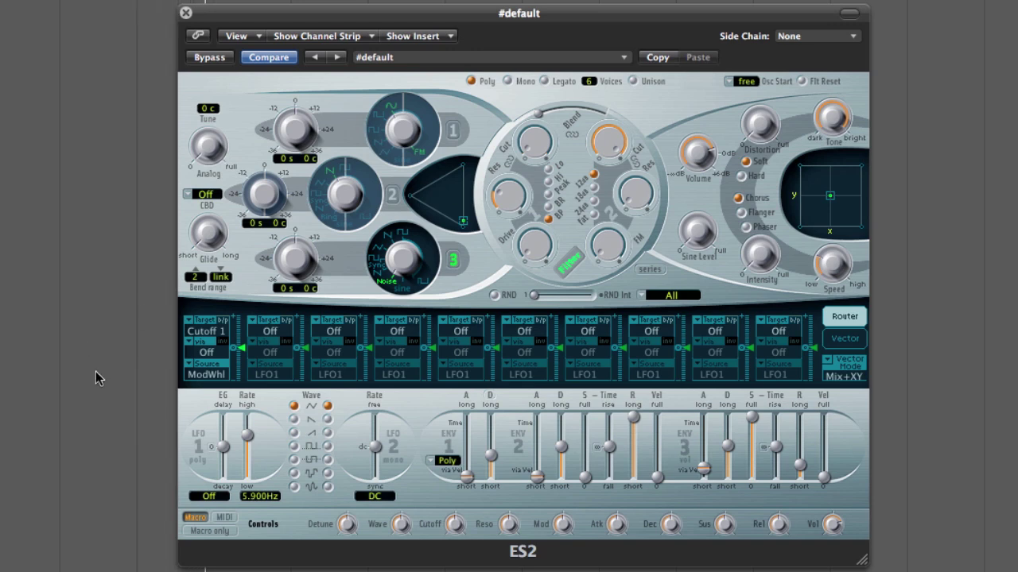
{"action": "left_click_drag", "start_coordinate": [238, 352], "coordinate": [245, 315]}
- Route LFO1 to Cutoff 1 via ModWhl in router slot 2, and give LFO1 a square wave
{"action": "left_click", "coordinate": [268, 330]}
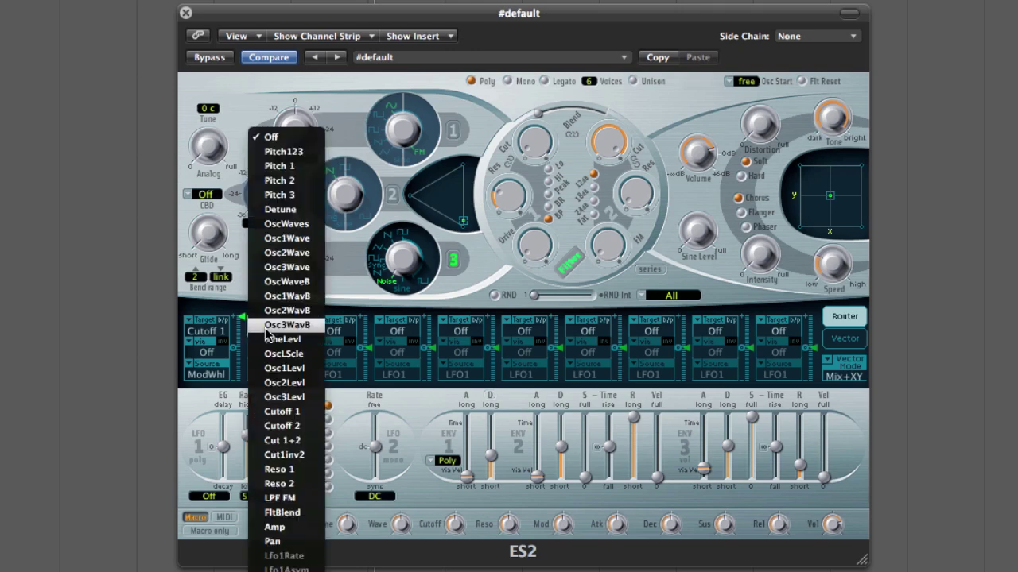
{"action": "left_click", "coordinate": [272, 412]}
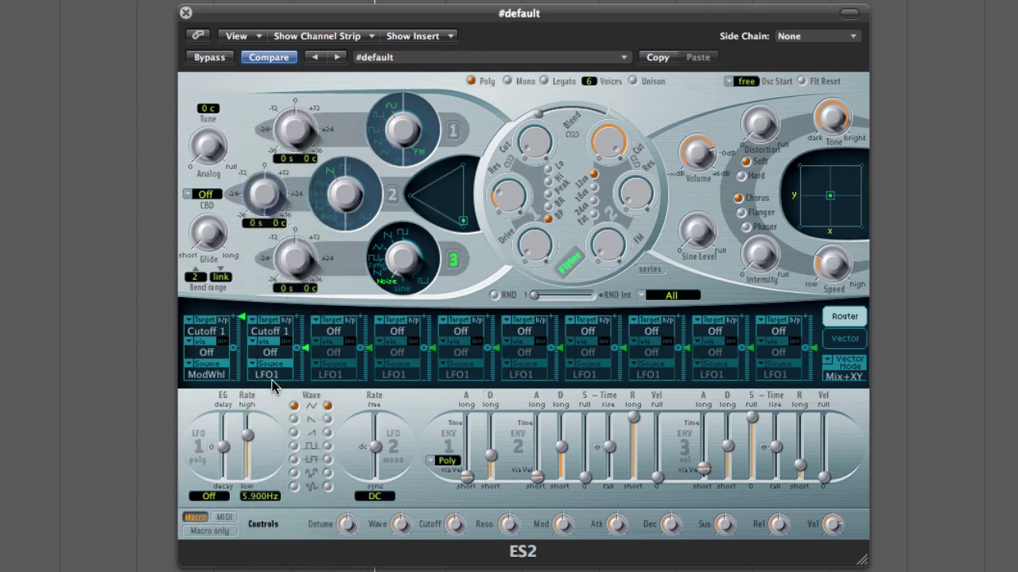
{"action": "left_click", "coordinate": [271, 379]}
{"action": "left_click", "coordinate": [271, 380]}
{"action": "left_click_drag", "start_coordinate": [305, 348], "coordinate": [305, 334]}
{"action": "left_click", "coordinate": [274, 357]}
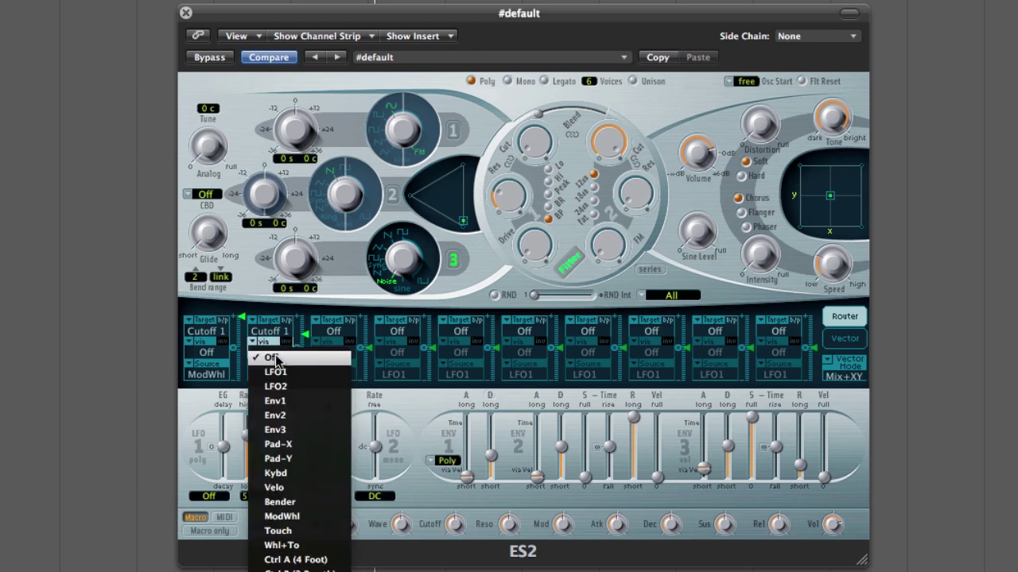
{"action": "left_click", "coordinate": [282, 516]}
{"action": "left_click_drag", "start_coordinate": [310, 344], "coordinate": [308, 350]}
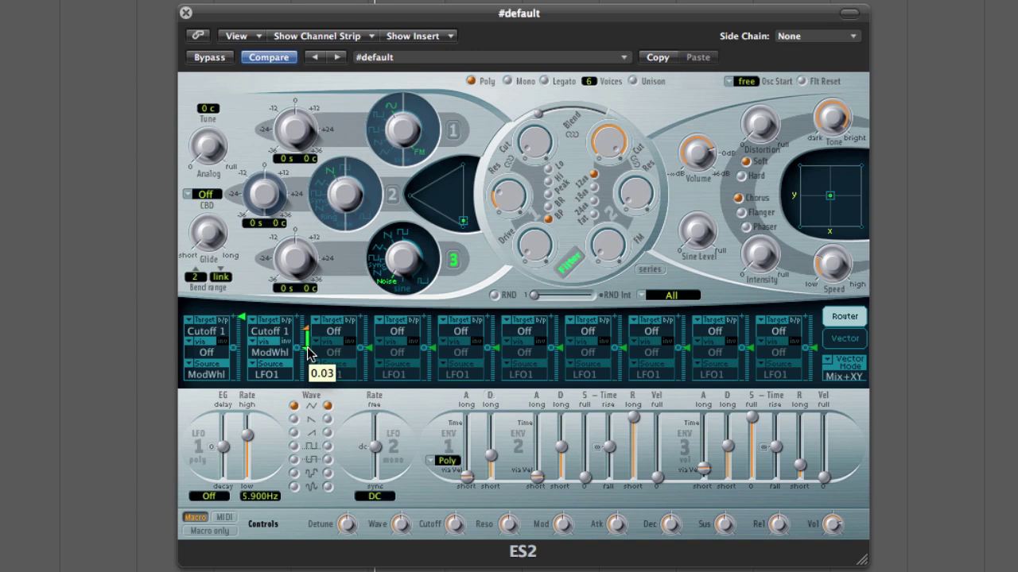
{"action": "left_click", "coordinate": [294, 447]}
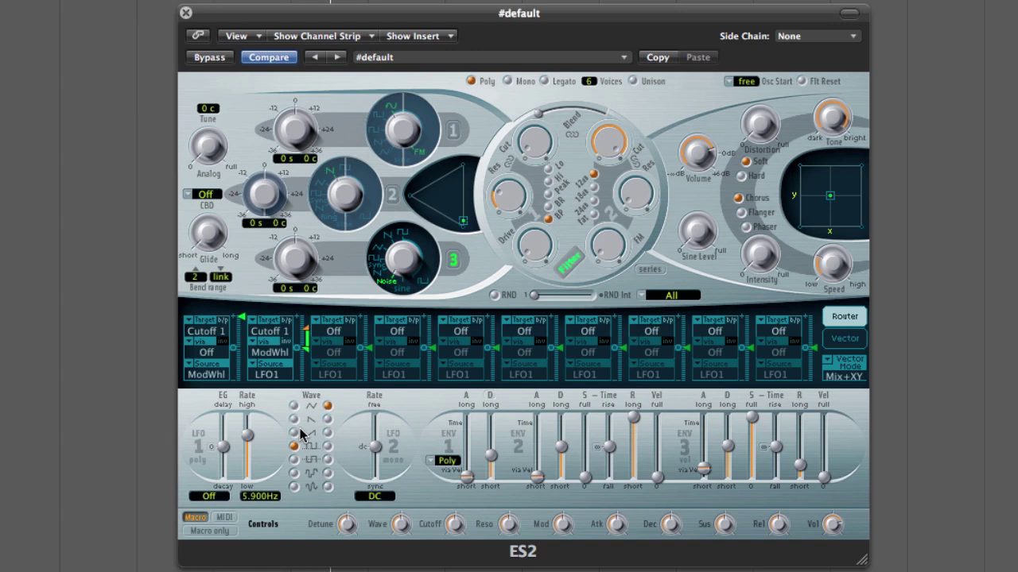
- Route ModWhl to Lfo1Rate in router slot 3 with intensity about 0.49
{"action": "left_click", "coordinate": [333, 331]}
{"action": "left_click", "coordinate": [350, 241]}
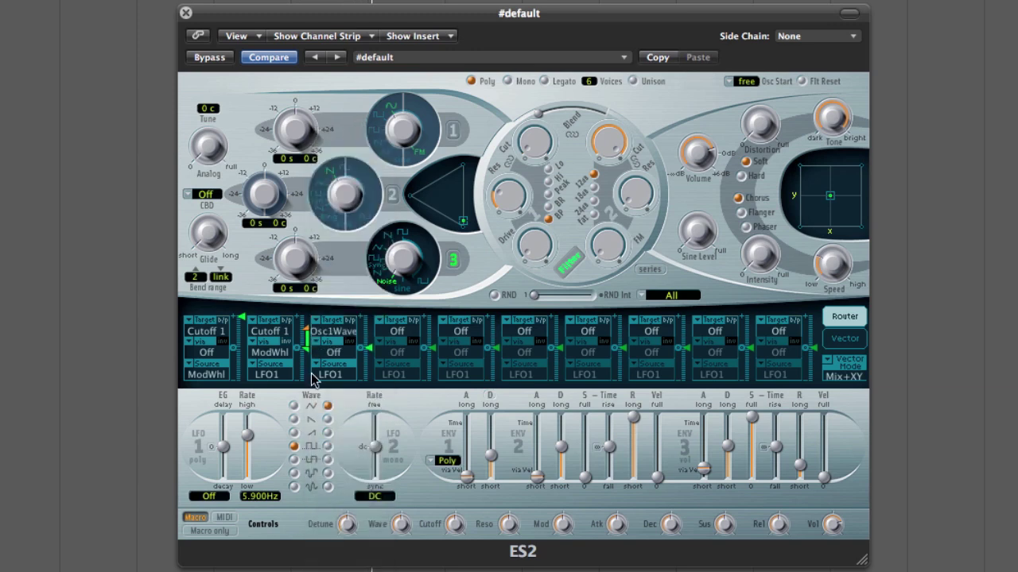
{"action": "left_click", "coordinate": [333, 374]}
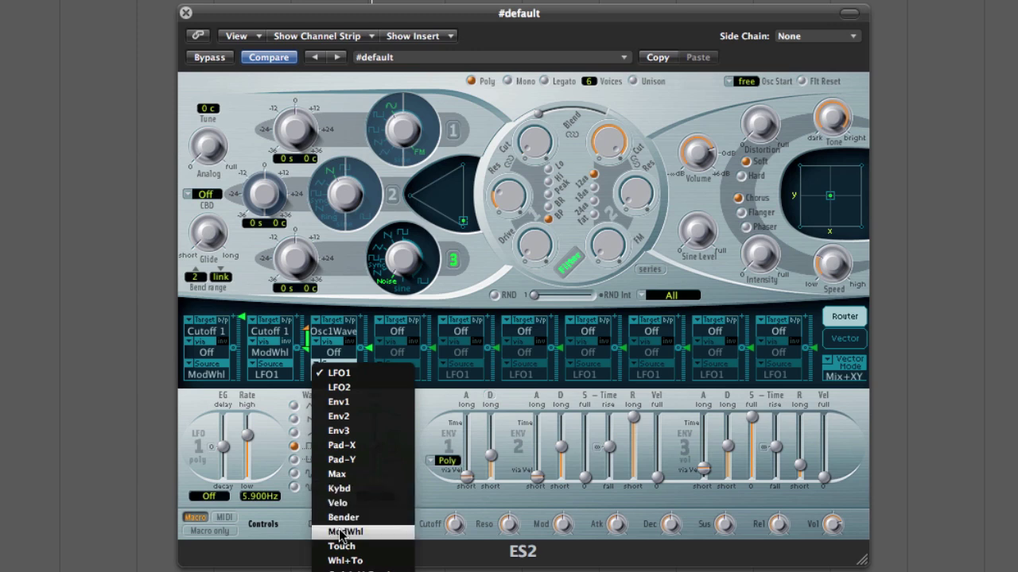
{"action": "left_click", "coordinate": [342, 531]}
{"action": "left_click", "coordinate": [333, 333]}
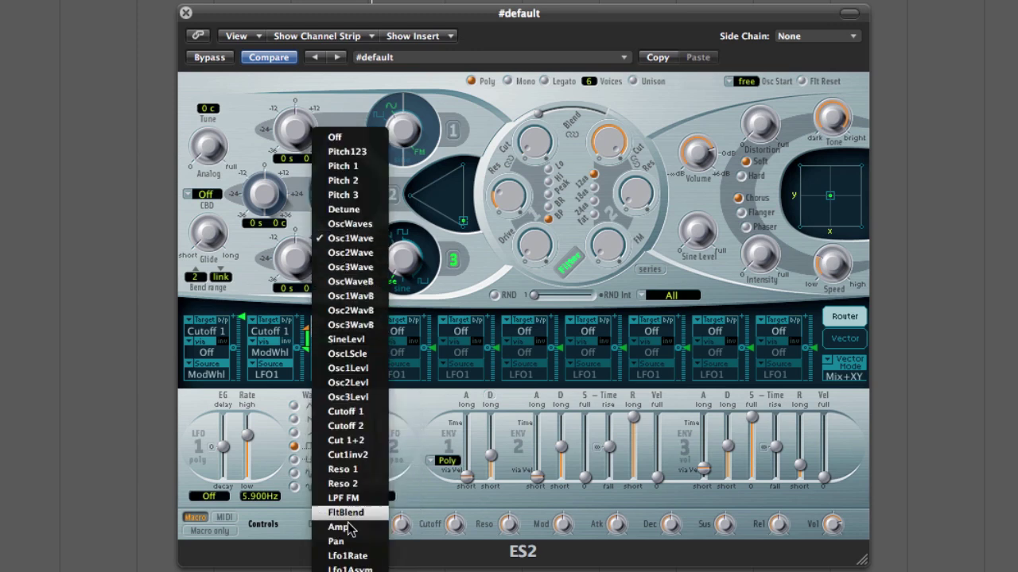
{"action": "left_click", "coordinate": [348, 556]}
{"action": "left_click_drag", "start_coordinate": [374, 345], "coordinate": [372, 337]}
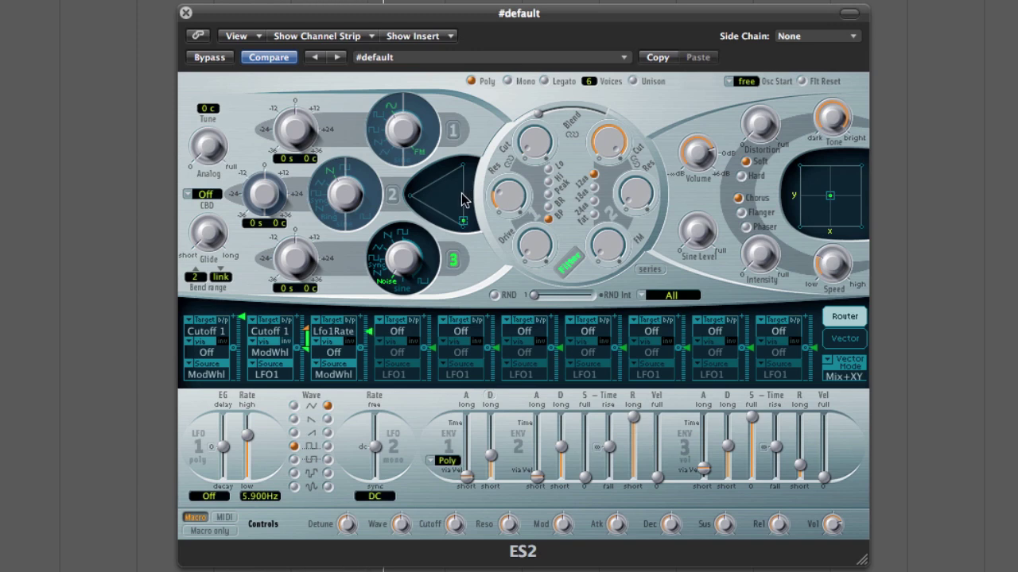
- Shift the mix toward oscillators 1 and 2, make oscillator 1 a sine retuned 23 semitones, and enable oscillator 2
{"action": "left_click_drag", "start_coordinate": [465, 199], "coordinate": [469, 169]}
{"action": "left_click_drag", "start_coordinate": [405, 131], "coordinate": [394, 167]}
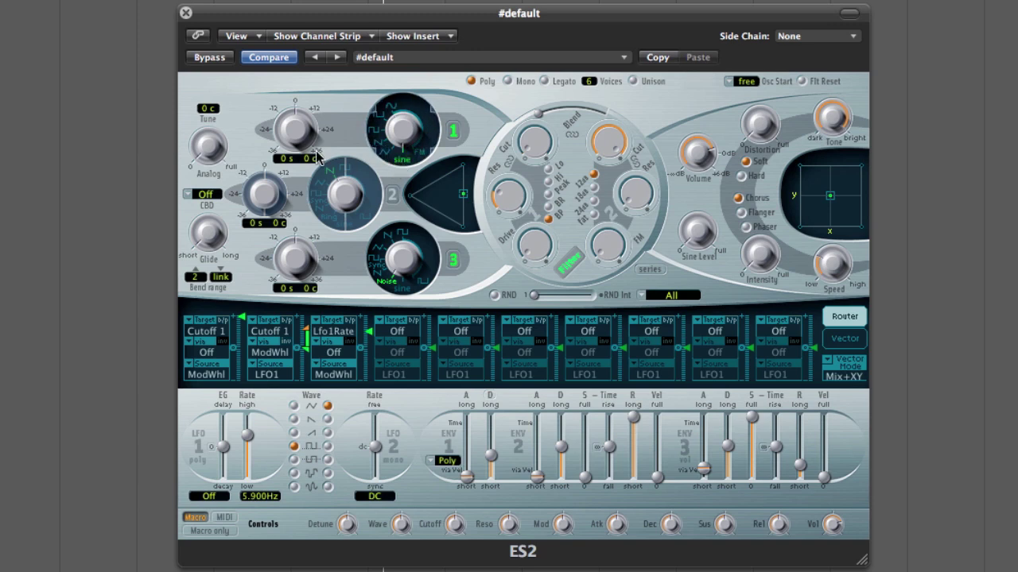
{"action": "left_click_drag", "start_coordinate": [294, 137], "coordinate": [297, 196]}
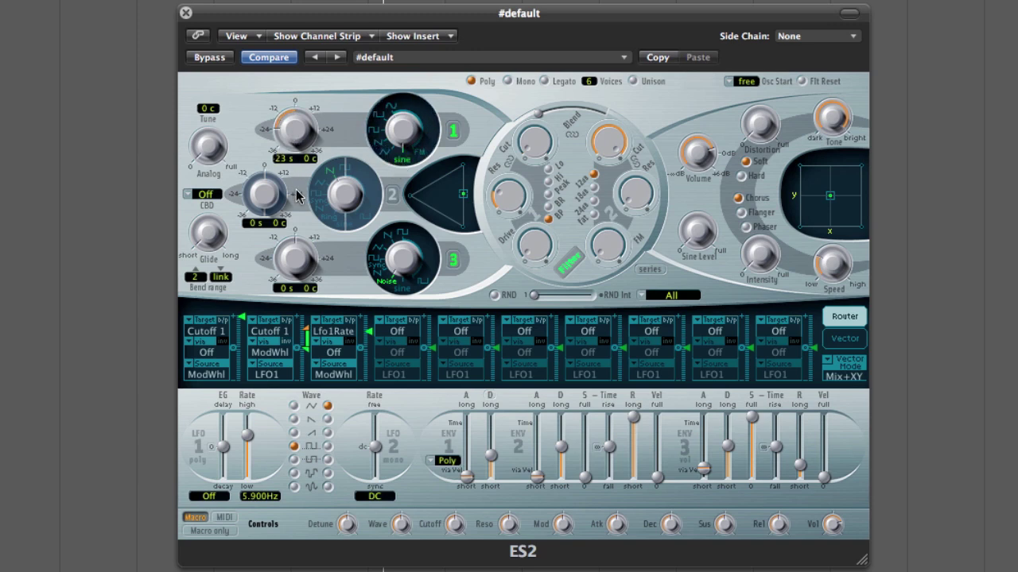
{"action": "left_click", "coordinate": [391, 194]}
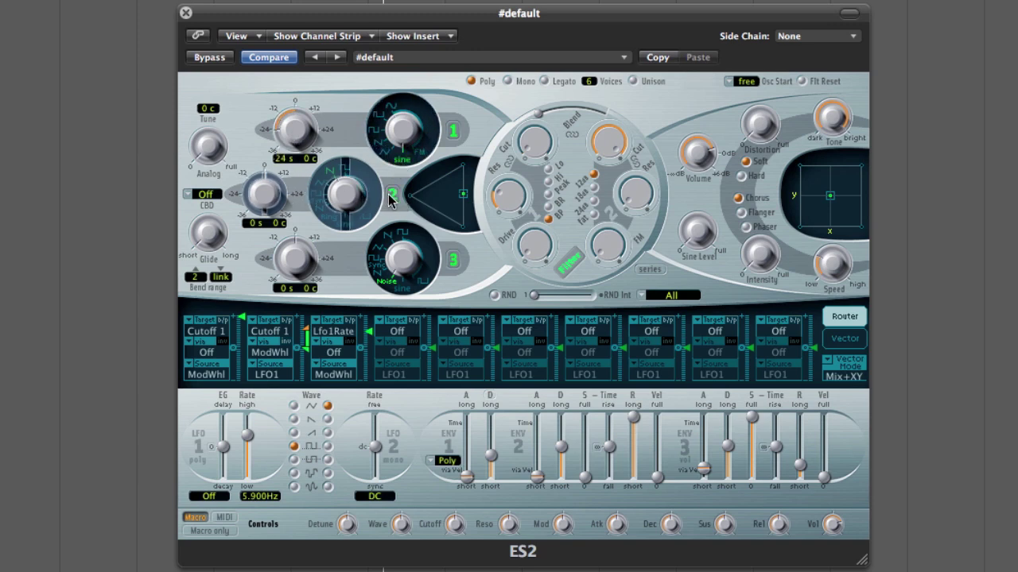
- Route ModWhl to Pitch 1 and Pitch 2 in slots 4 and 5 at strong amounts, then rebalance the oscillator mix
{"action": "left_click", "coordinate": [396, 332]}
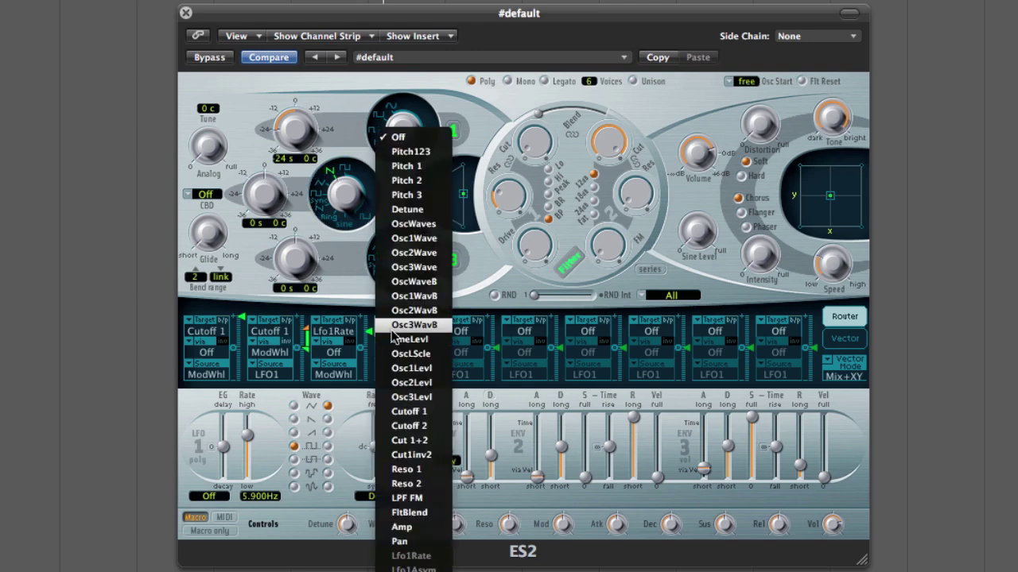
{"action": "left_click", "coordinate": [405, 166]}
{"action": "left_click", "coordinate": [459, 332]}
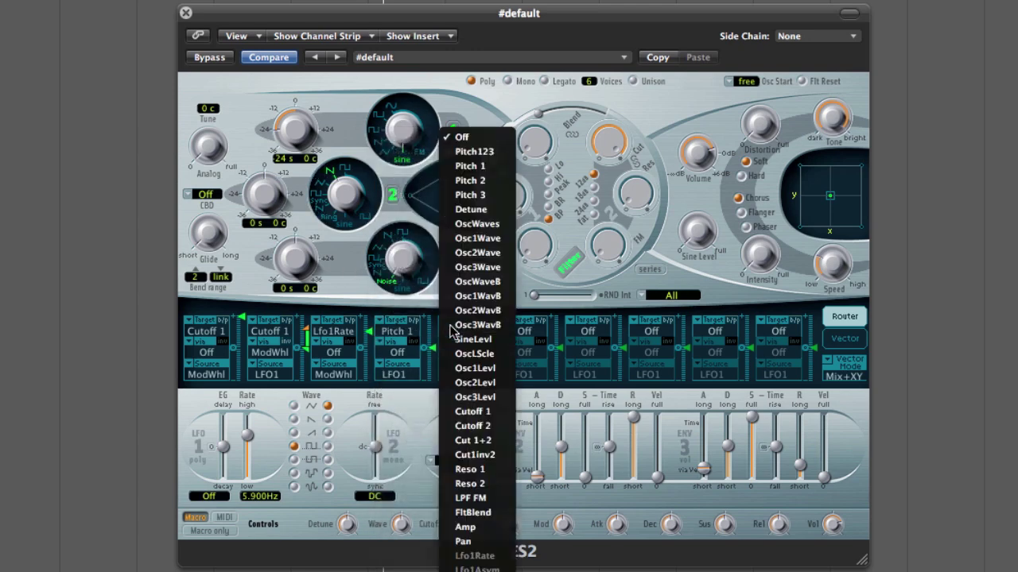
{"action": "left_click", "coordinate": [473, 181]}
{"action": "left_click", "coordinate": [460, 374]}
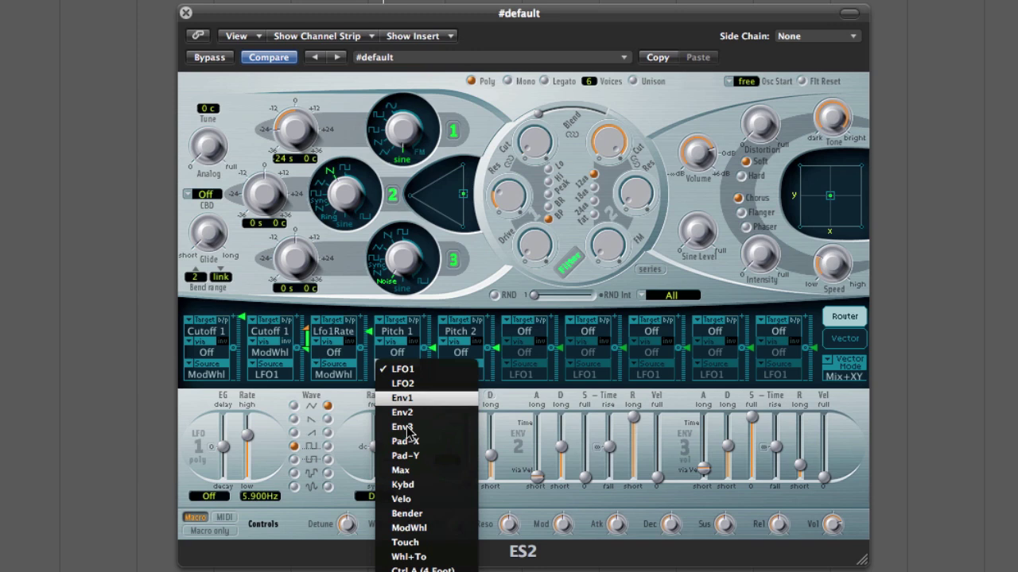
{"action": "left_click", "coordinate": [409, 528]}
{"action": "left_click", "coordinate": [460, 374]}
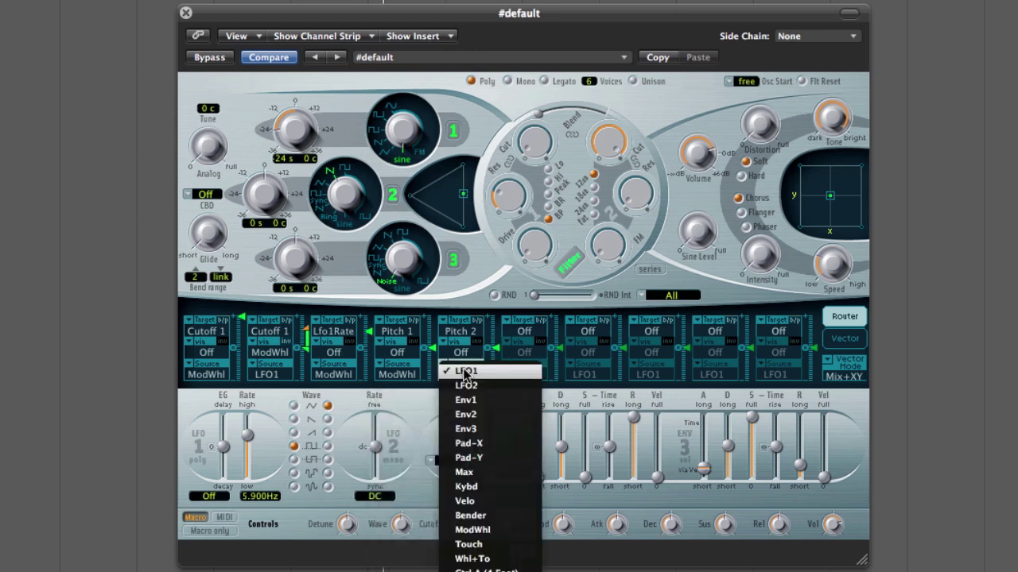
{"action": "left_click", "coordinate": [472, 529]}
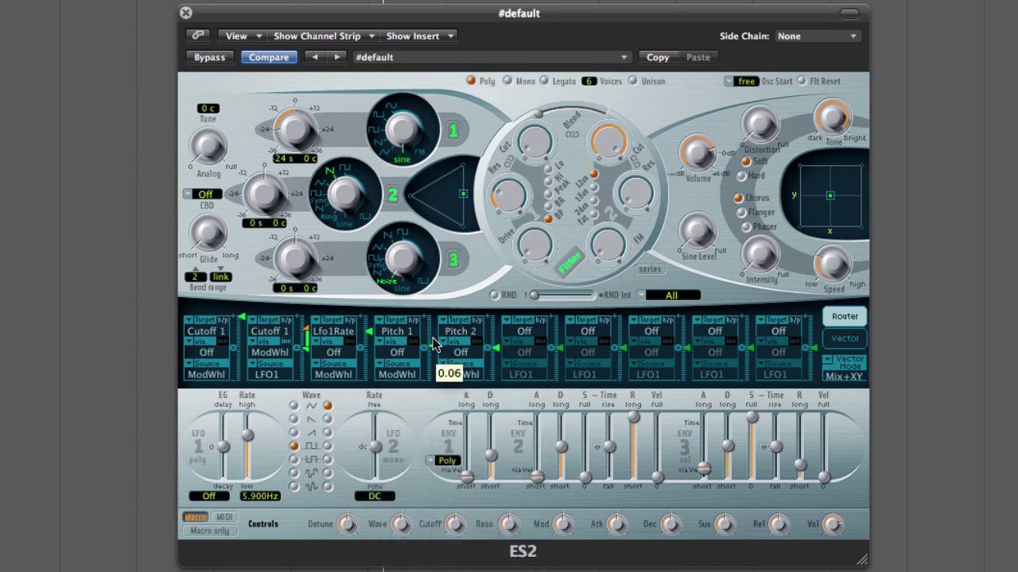
{"action": "left_click_drag", "start_coordinate": [433, 347], "coordinate": [433, 318]}
{"action": "left_click_drag", "start_coordinate": [493, 347], "coordinate": [496, 332]}
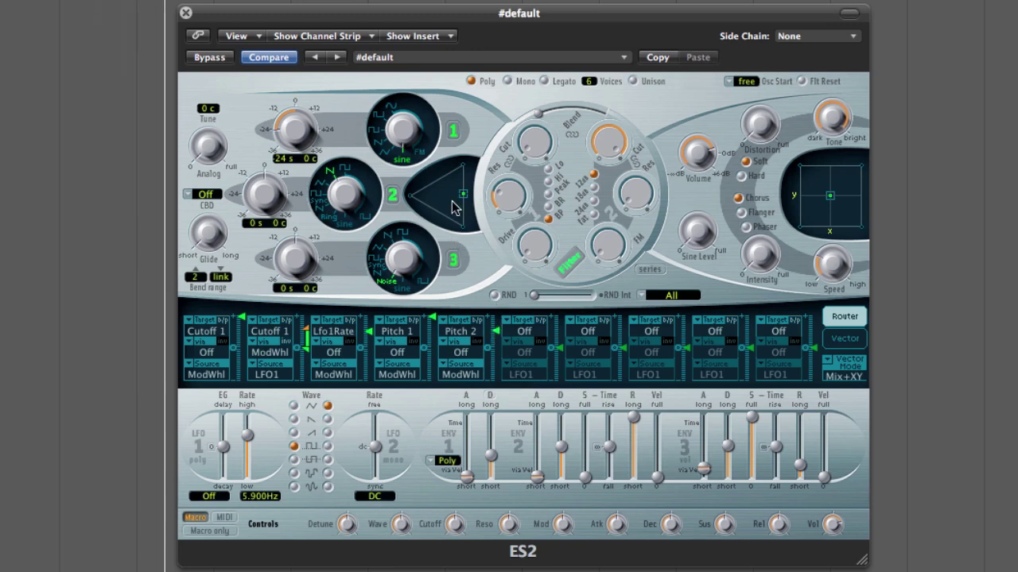
{"action": "left_click_drag", "start_coordinate": [454, 209], "coordinate": [449, 196]}
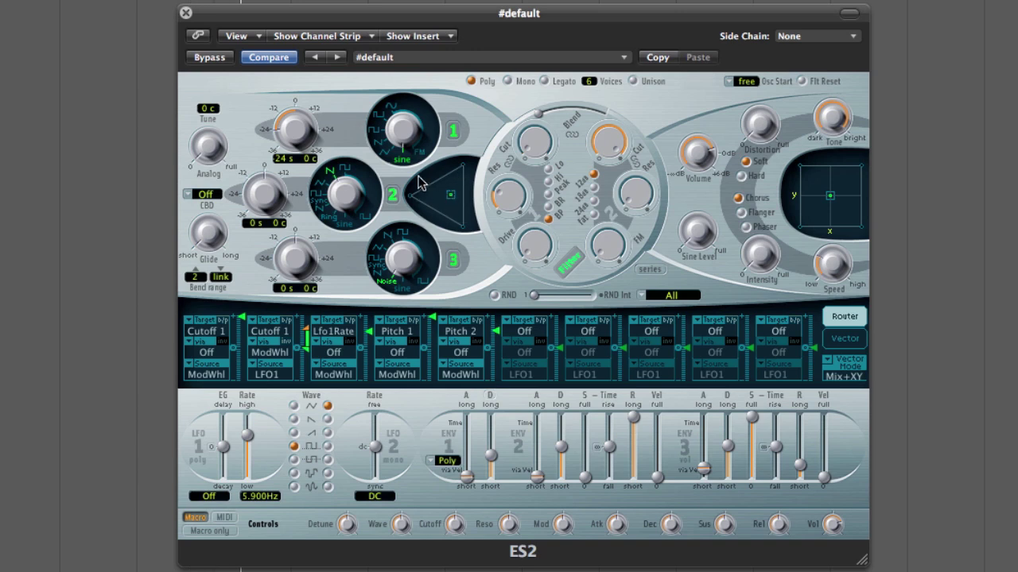
- Switch oscillator 1's waveform from sine to form2 in the waveform list
{"action": "left_click", "coordinate": [402, 164]}
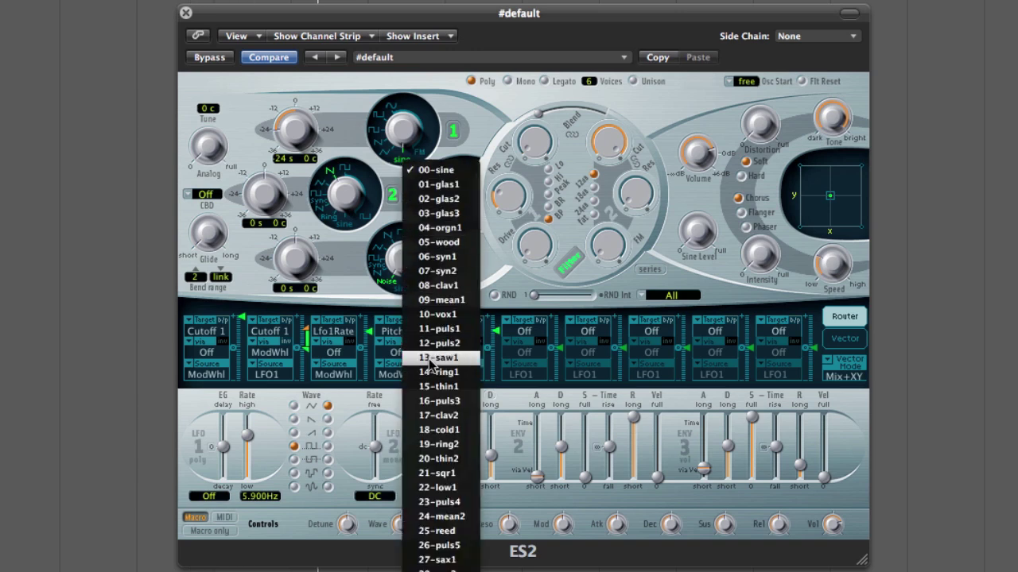
{"action": "scroll", "coordinate": [437, 525], "scroll_direction": "down", "scroll_amount": 4}
{"action": "scroll", "coordinate": [441, 318], "scroll_direction": "down", "scroll_amount": 5}
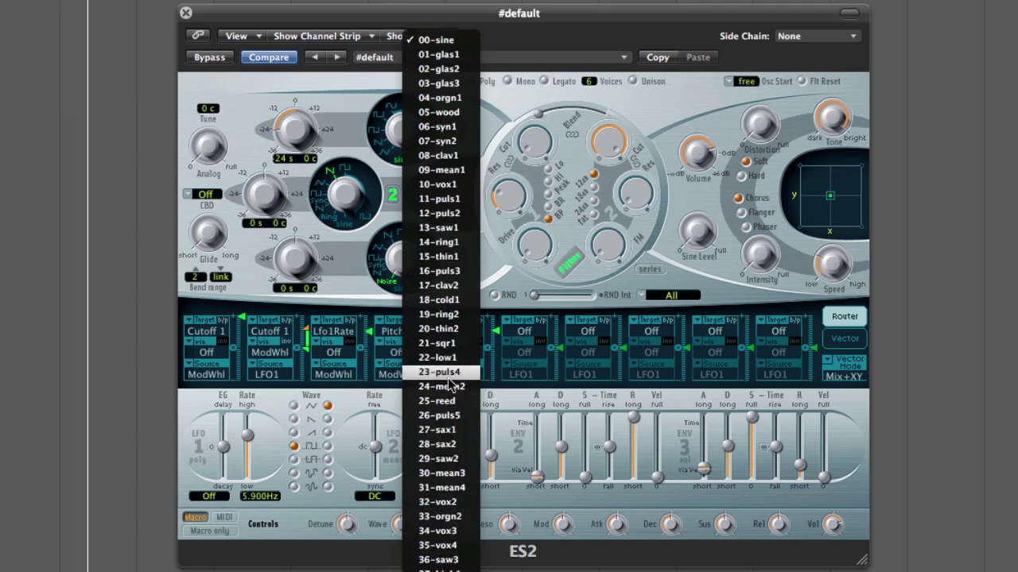
{"action": "scroll", "coordinate": [441, 387], "scroll_direction": "down", "scroll_amount": 5}
{"action": "scroll", "coordinate": [449, 531], "scroll_direction": "down", "scroll_amount": 5}
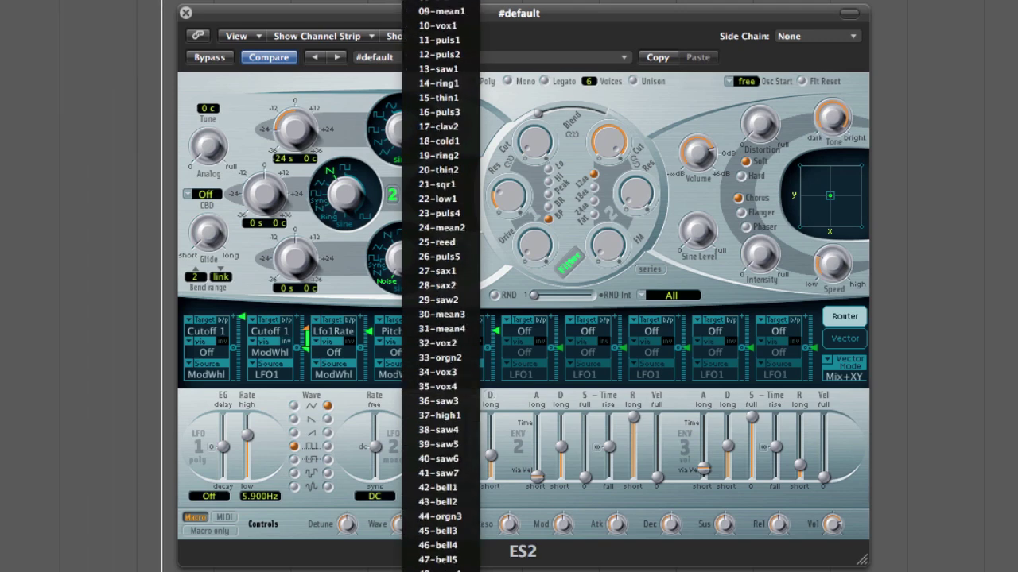
{"action": "left_click", "coordinate": [449, 531]}
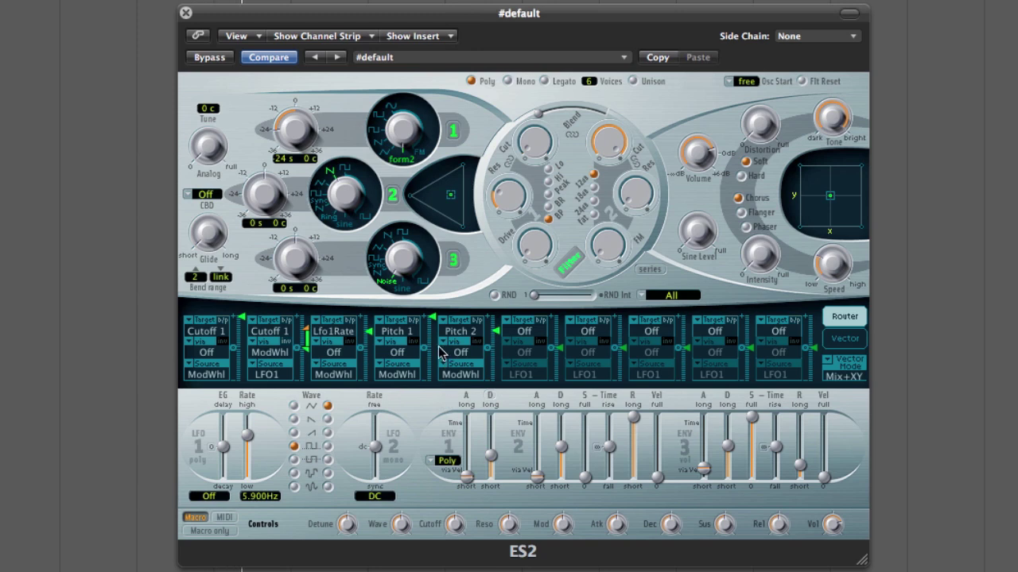
- Route ModWhl to Osc1Wave in the sixth router slot with intensity 0.37
{"action": "left_click", "coordinate": [517, 336]}
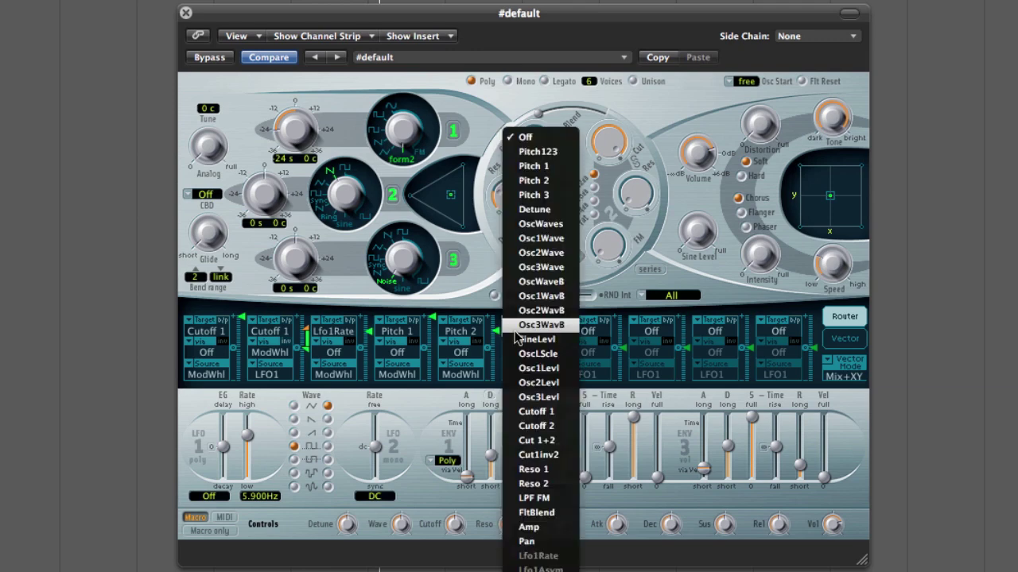
{"action": "left_click", "coordinate": [521, 232]}
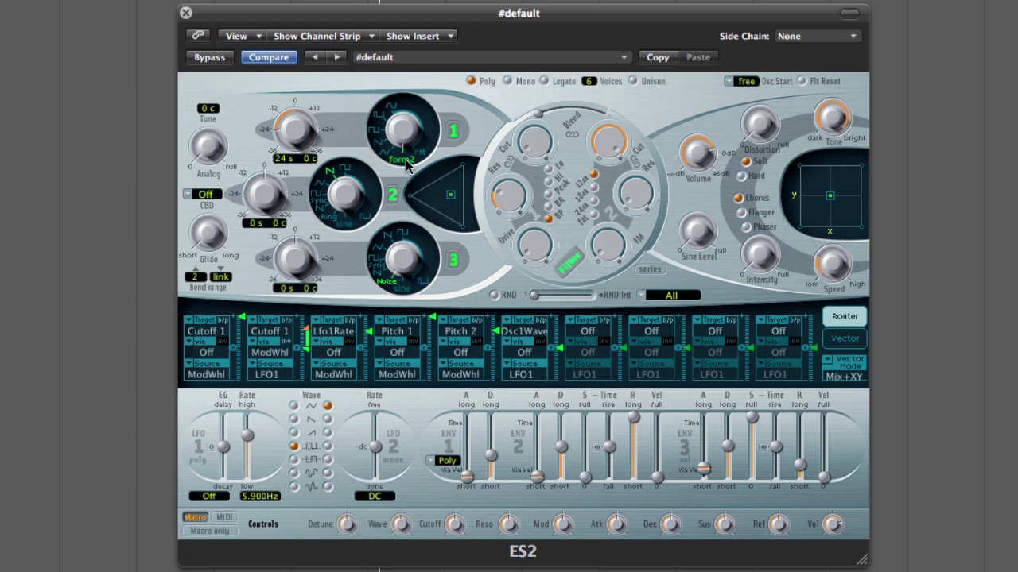
{"action": "left_click", "coordinate": [531, 374]}
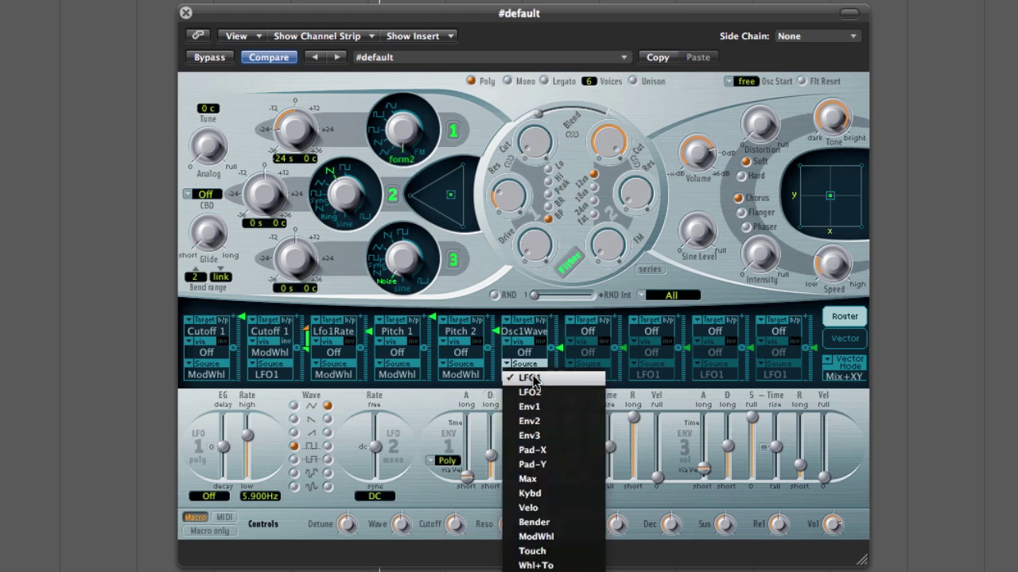
{"action": "left_click", "coordinate": [549, 536]}
{"action": "mouse_move", "coordinate": [561, 348]}
{"action": "left_mouse_down"}
{"action": "mouse_move", "coordinate": [561, 337]}
{"action": "mouse_move", "coordinate": [561, 346]}
{"action": "left_mouse_up"}
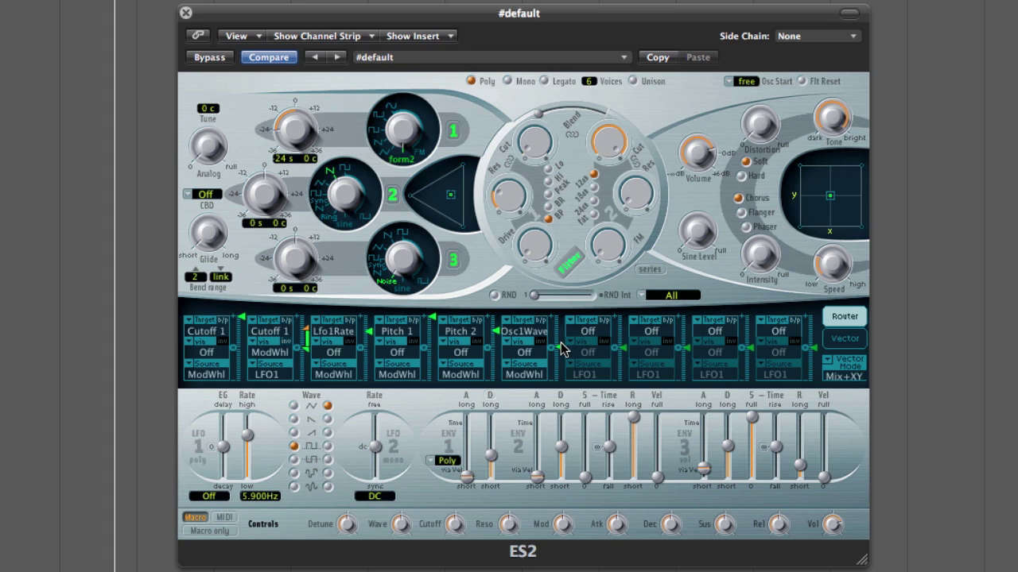
- Set the ES2 to Mono with 2 unison voices and replace Chorus with Phaser
{"action": "left_click", "coordinate": [508, 81]}
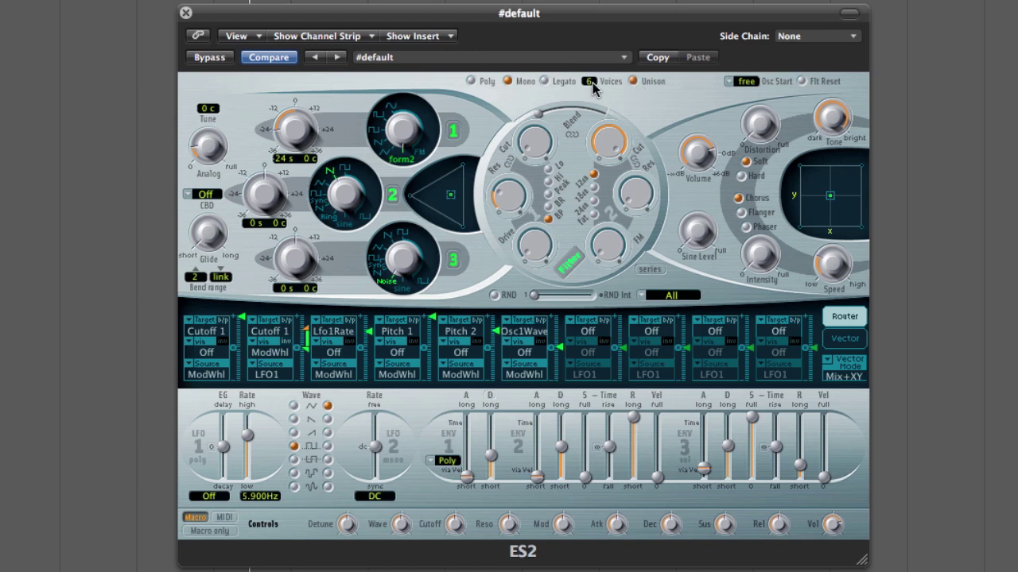
{"action": "left_click_drag", "start_coordinate": [592, 83], "coordinate": [591, 100]}
{"action": "left_click", "coordinate": [744, 228]}
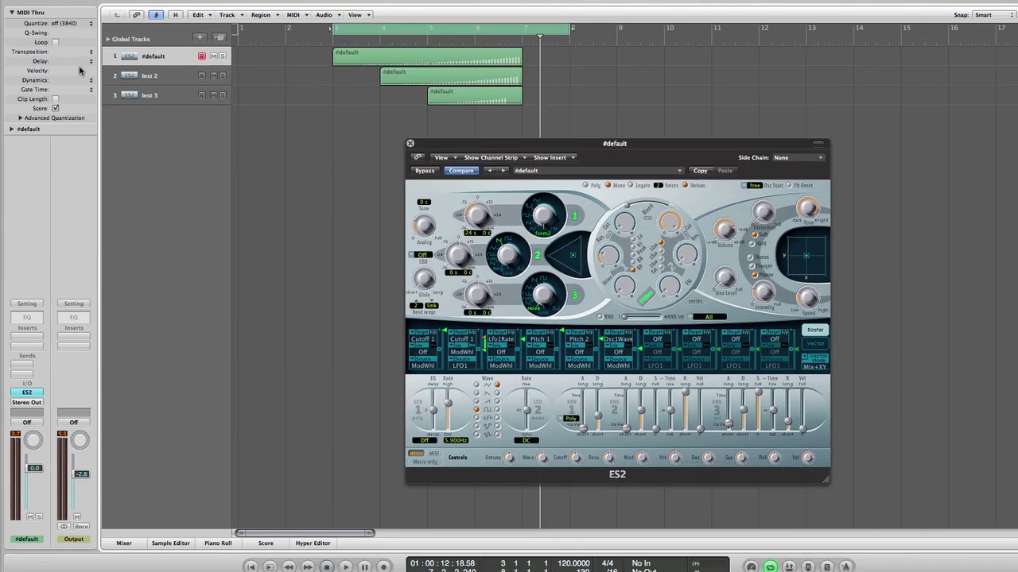
- Check the #default, Inst 2 and Inst 3 tracks, open Inst 3's ES2, then close the synth window
{"action": "left_click", "coordinate": [146, 75]}
{"action": "left_click", "coordinate": [147, 95]}
{"action": "left_click", "coordinate": [147, 77]}
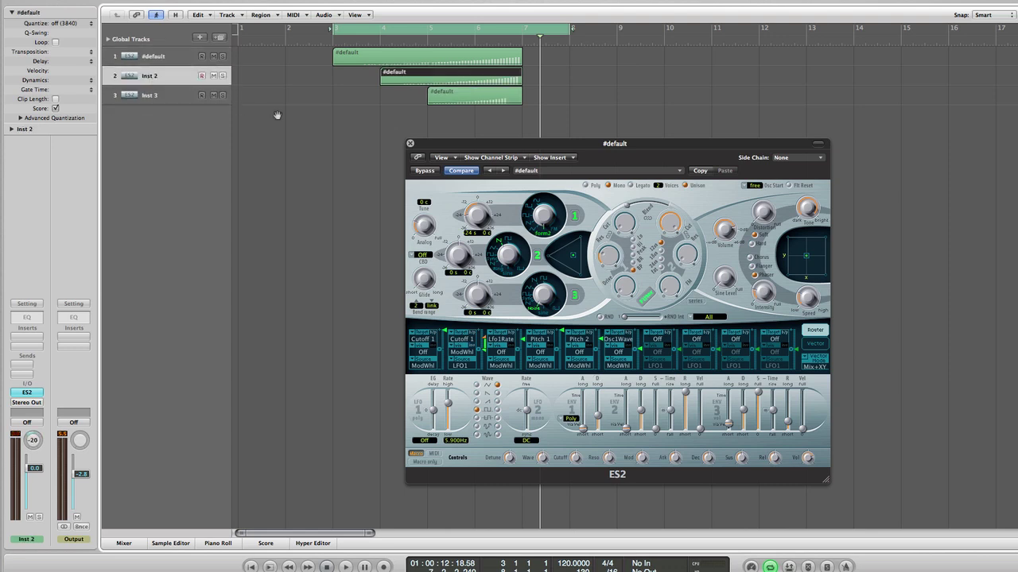
{"action": "left_click", "coordinate": [141, 57]}
{"action": "left_click", "coordinate": [145, 78]}
{"action": "left_click", "coordinate": [147, 94]}
{"action": "left_click", "coordinate": [30, 392]}
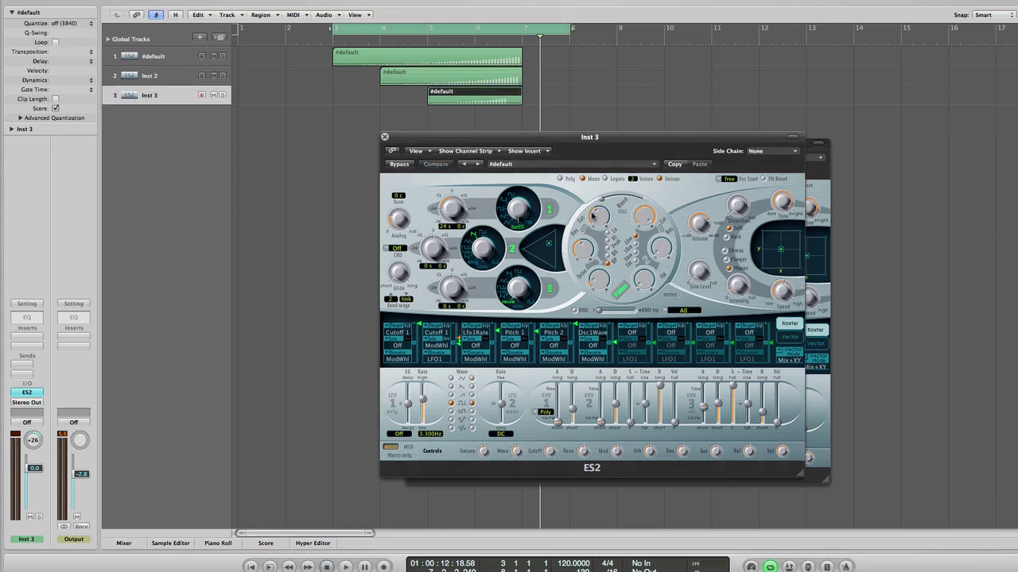
{"action": "left_click", "coordinate": [384, 137]}
{"action": "left_click", "coordinate": [408, 144]}
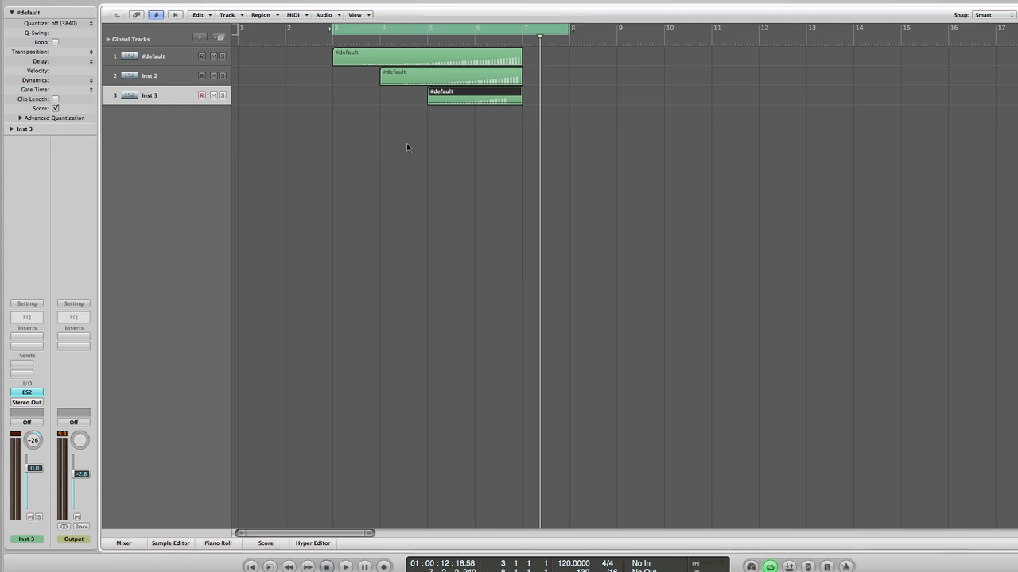
{"action": "key", "text": "space"}
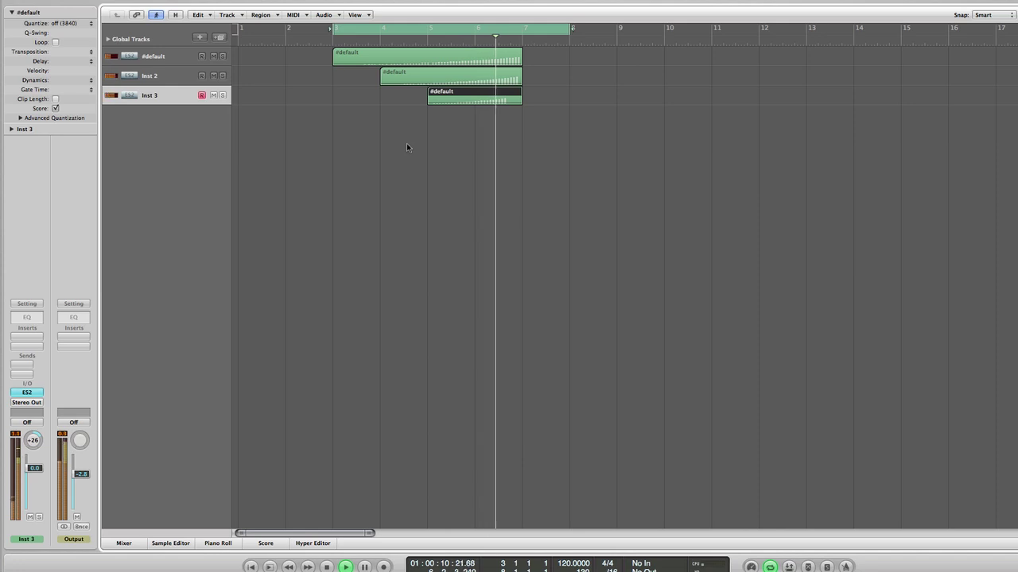
{"action": "key", "text": "space"}
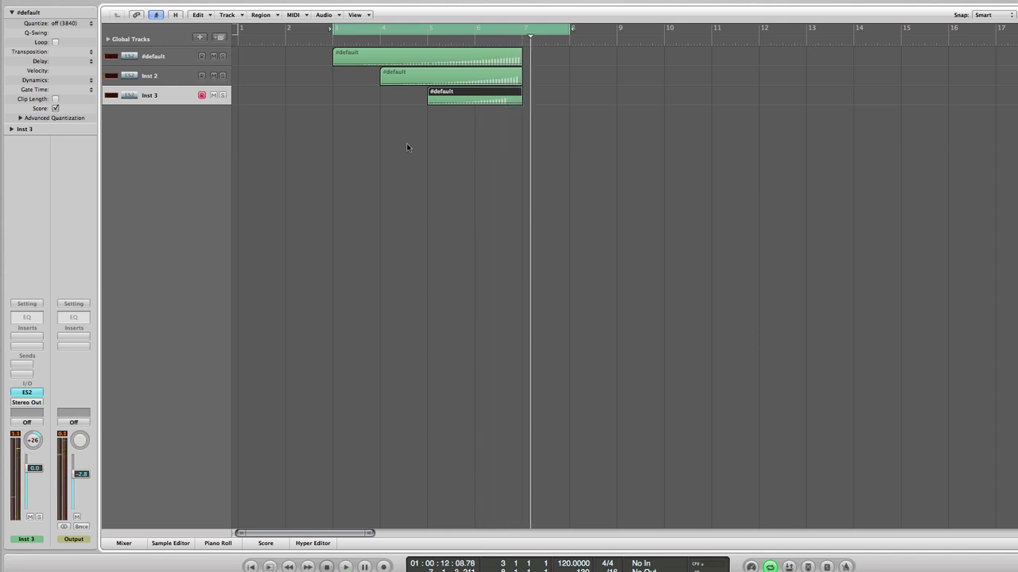